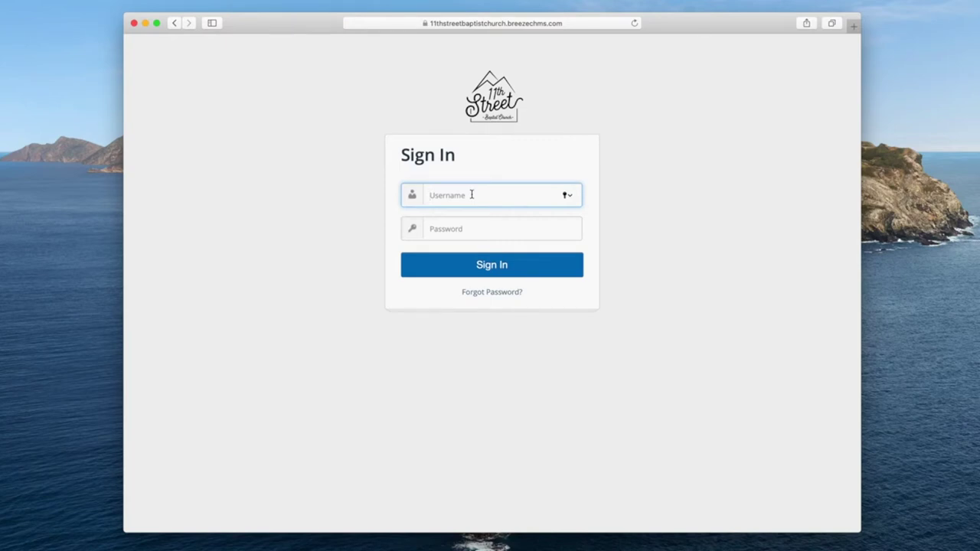
# Step: Sign in to the church's Breeze account with the usher username and its password
pyautogui.write('usher')
pyautogui.click(490, 228)
pyautogui.write('•')
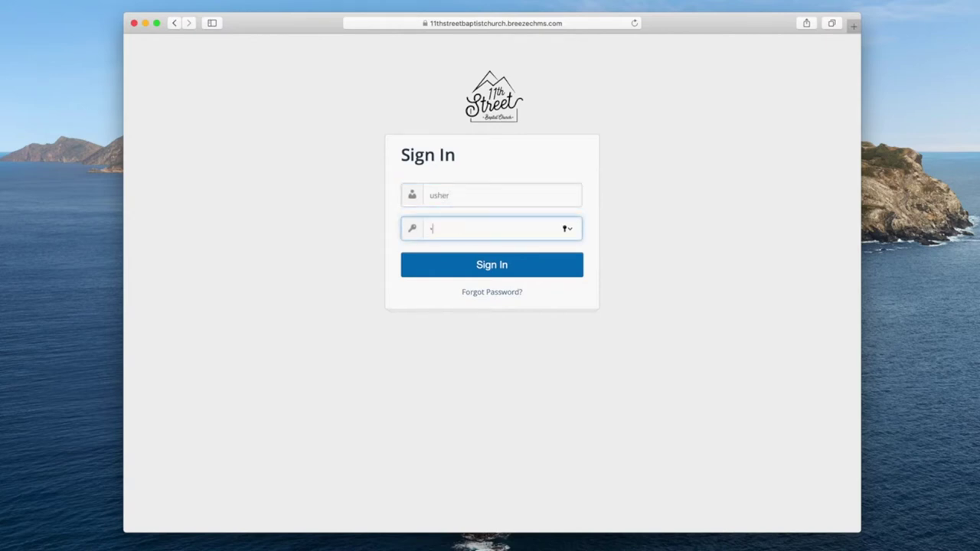
pyautogui.write('••••')
pyautogui.click(488, 266)
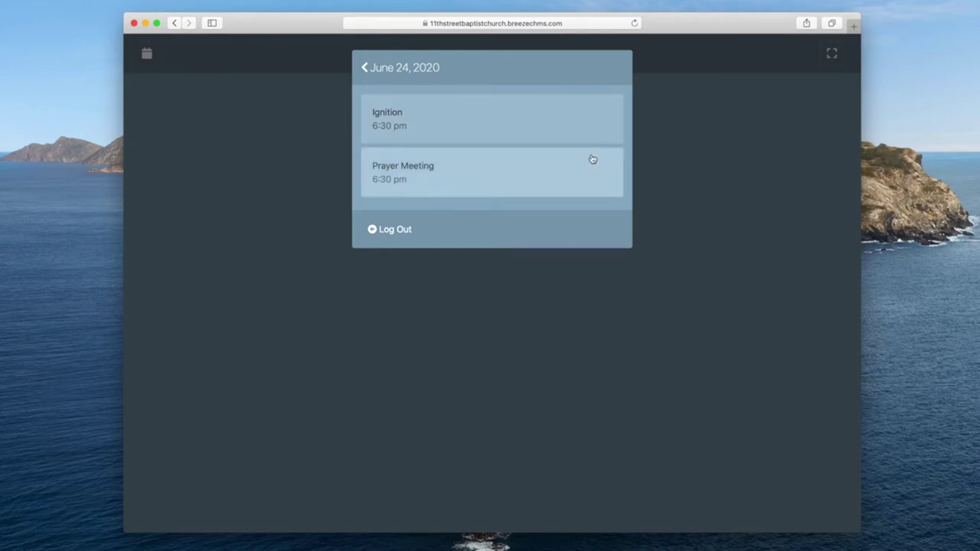
# Step: Switch the check-in date to June 28, 2020 and open the Worship list
pyautogui.click(366, 68)
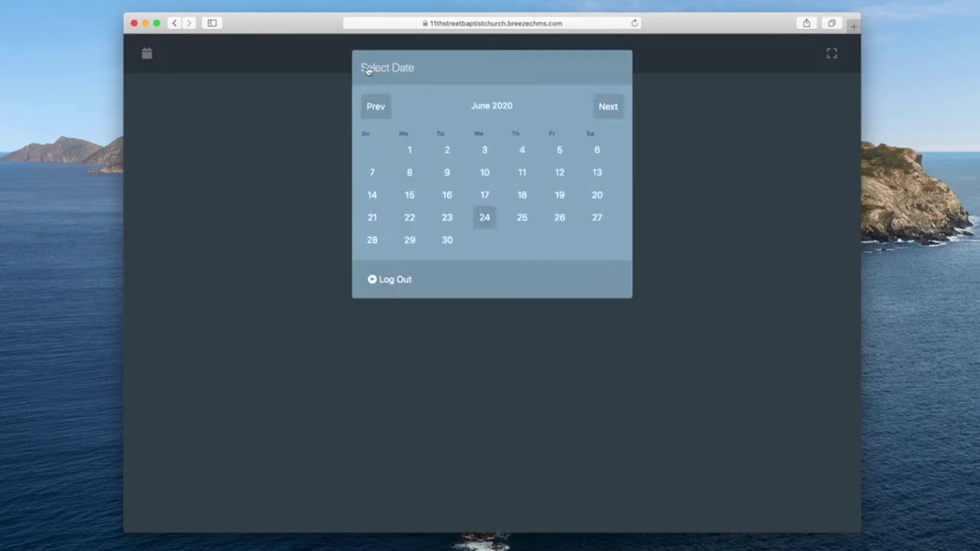
pyautogui.click(373, 241)
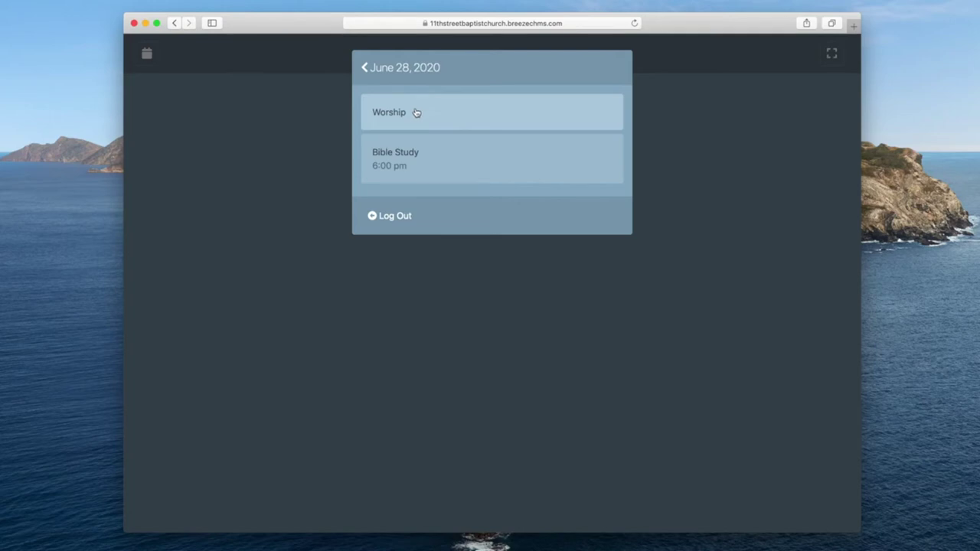
pyautogui.click(416, 113)
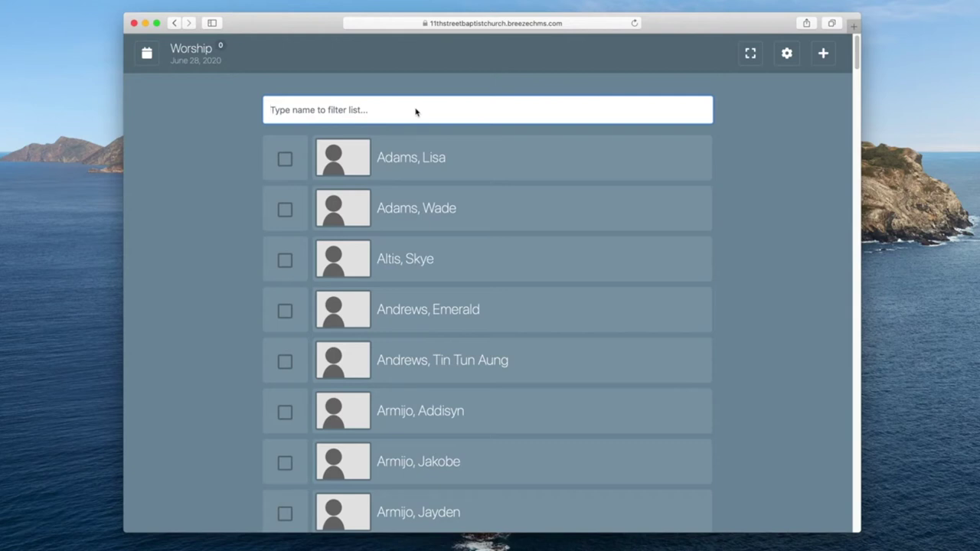
# Step: Check in two members on the Worship list, then uncheck both, leaving 0 checked in
pyautogui.scroll(-3, 442, 168)
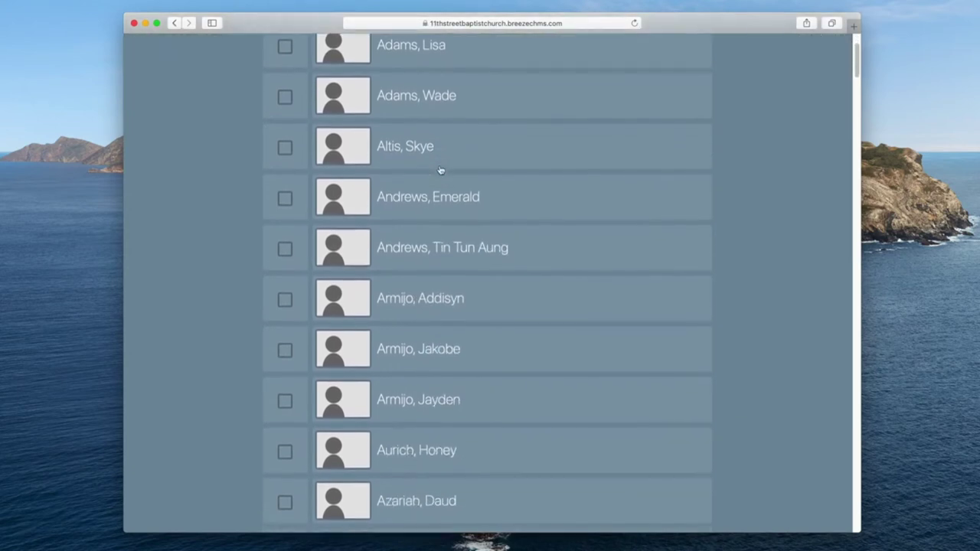
pyautogui.scroll(-7, 441, 170)
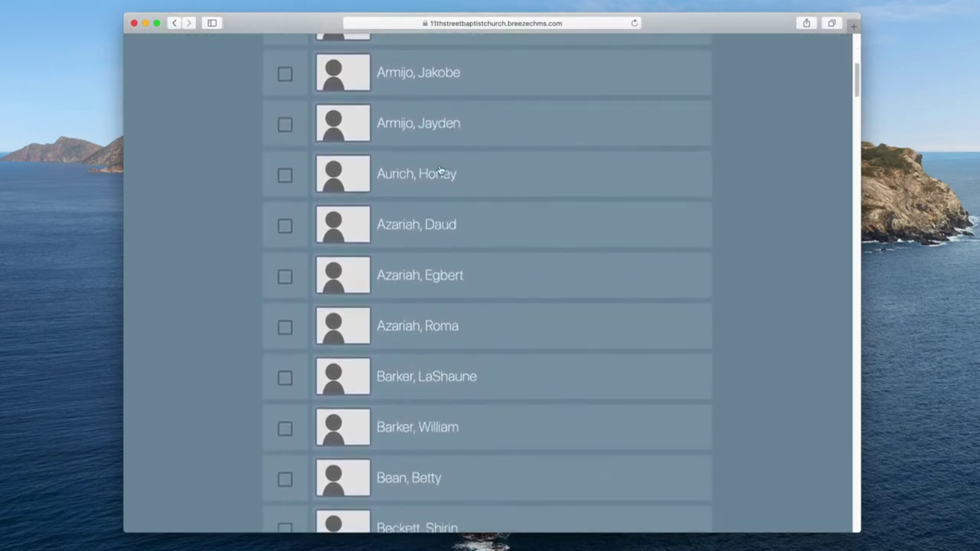
pyautogui.click(289, 176)
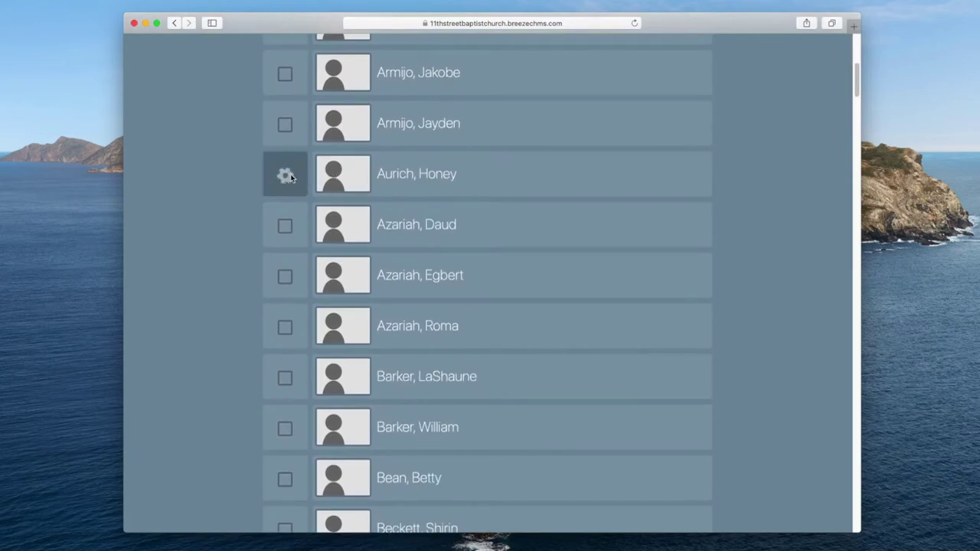
pyautogui.click(284, 327)
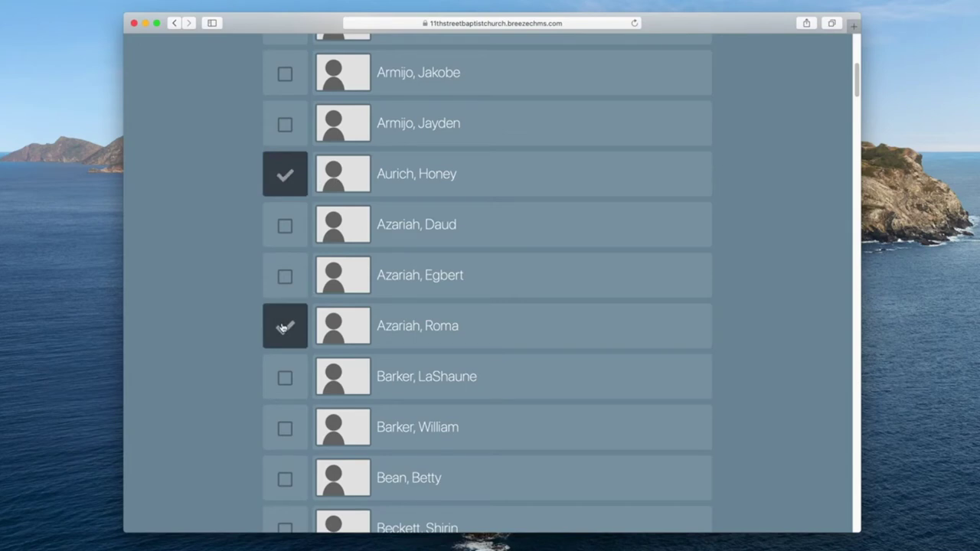
pyautogui.click(282, 327)
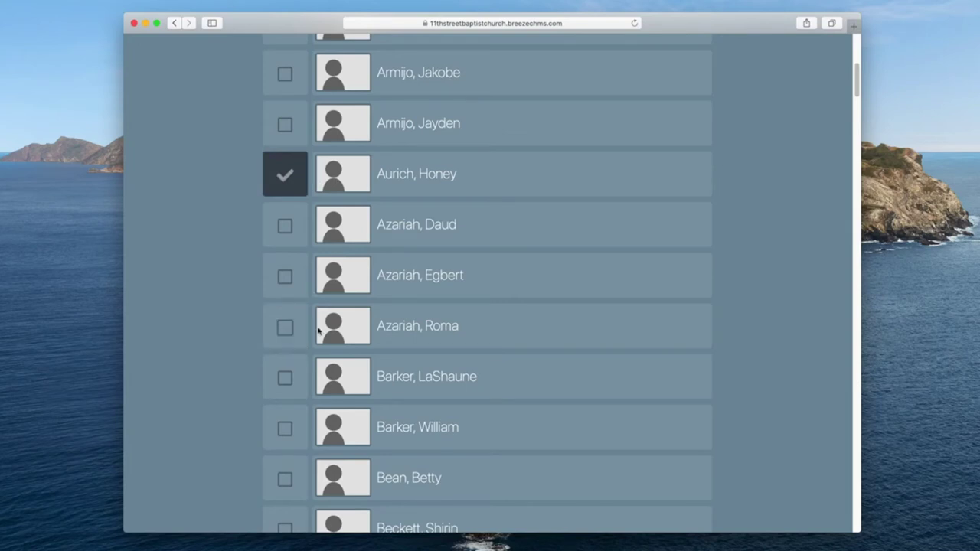
pyautogui.click(285, 174)
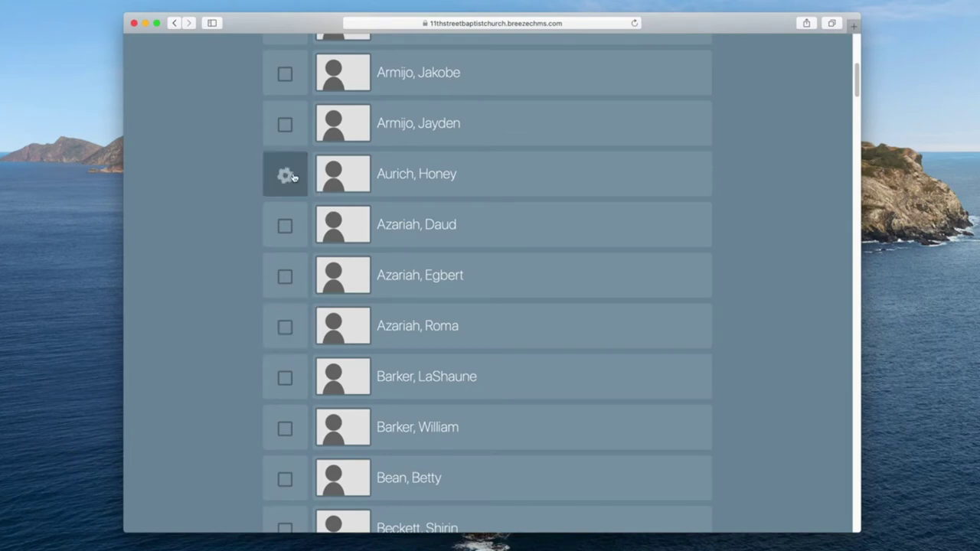
pyautogui.scroll(8, 292, 177)
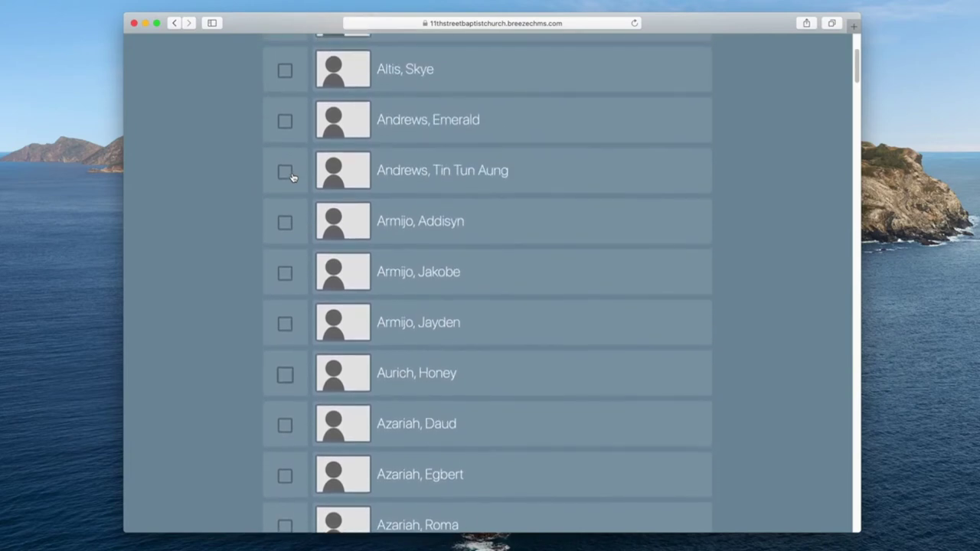
pyautogui.scroll(2, 289, 171)
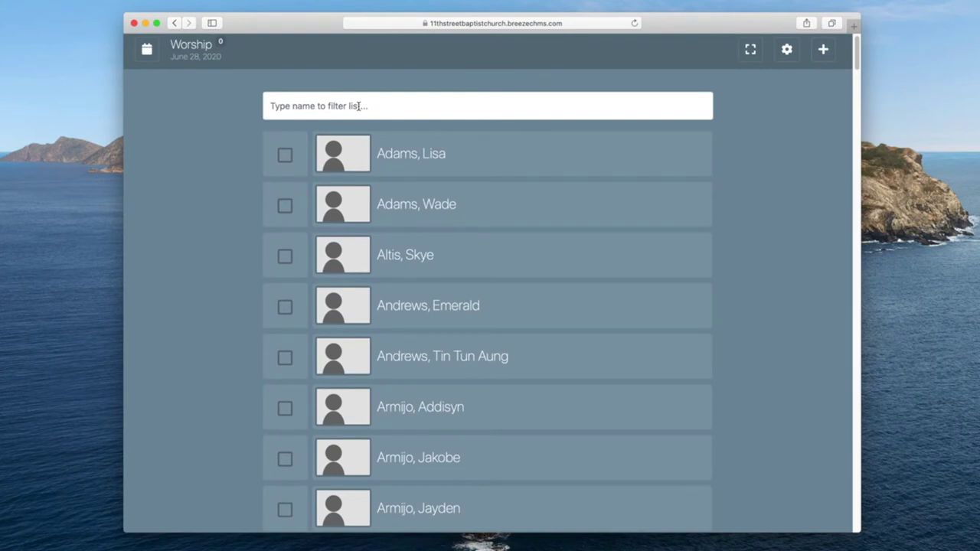
pyautogui.click(358, 106)
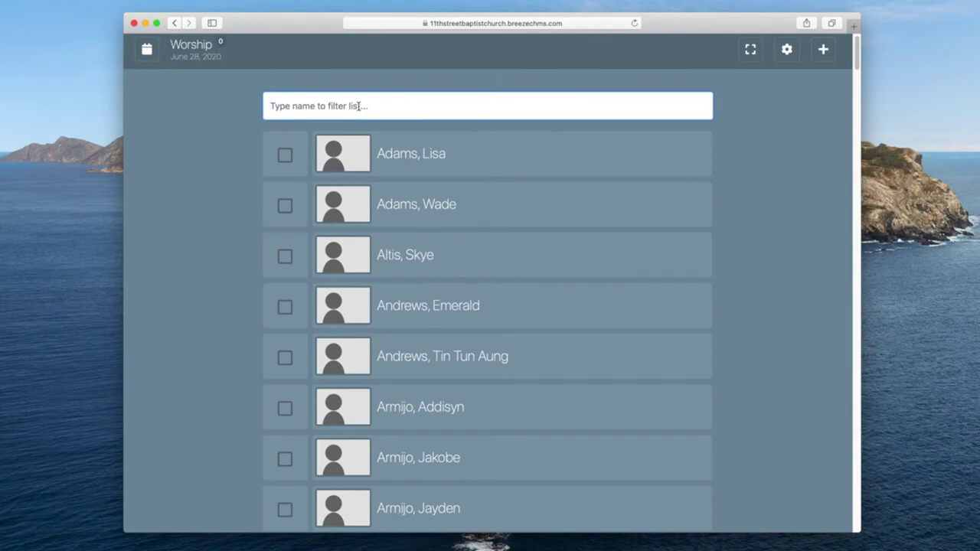
# Step: Check in the member matching 'rau' and the four Fergusons matching 'fer', reaching 5
pyautogui.write('rau')
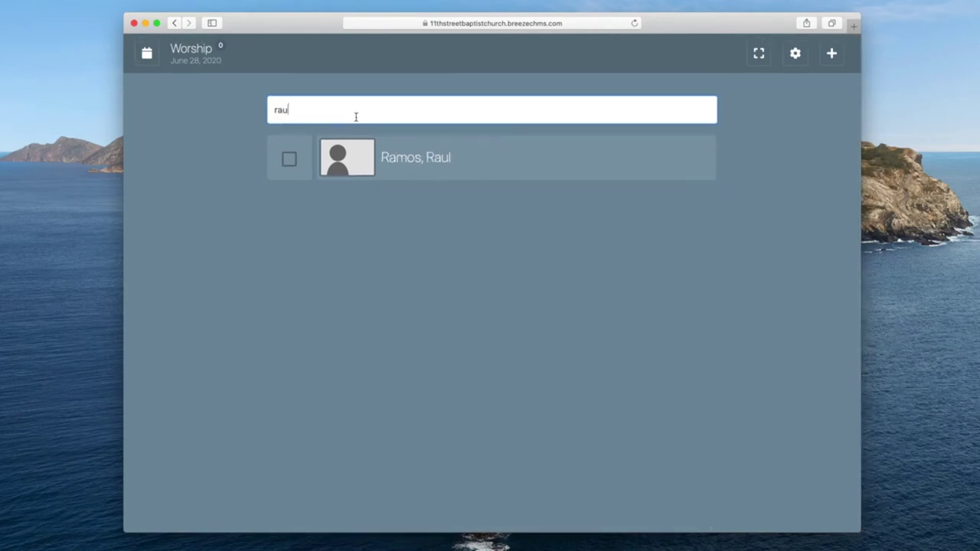
pyautogui.click(291, 158)
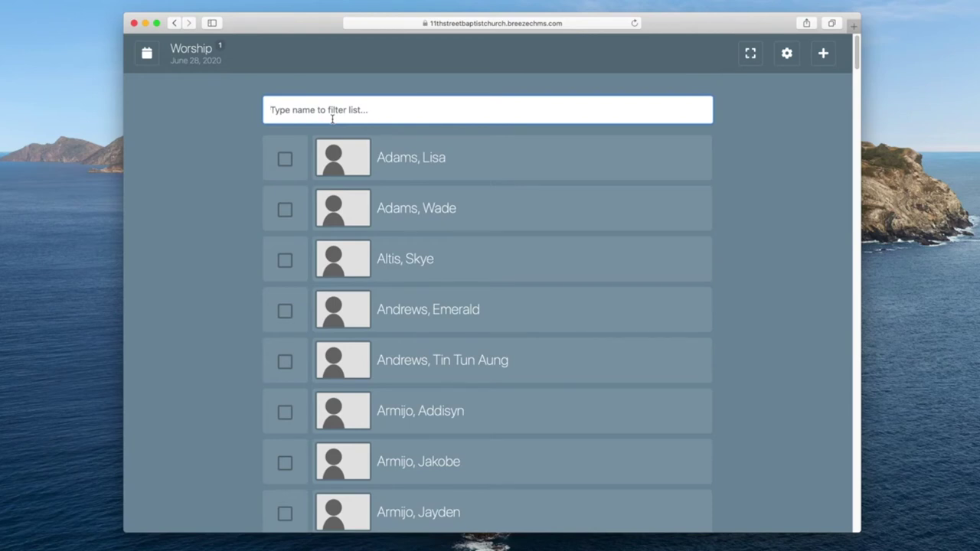
pyautogui.write('fer')
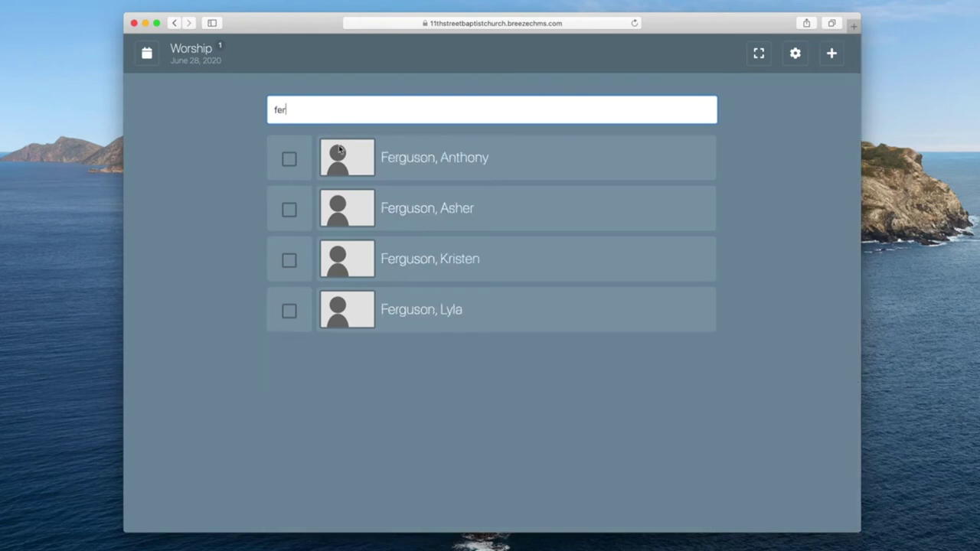
pyautogui.click(291, 160)
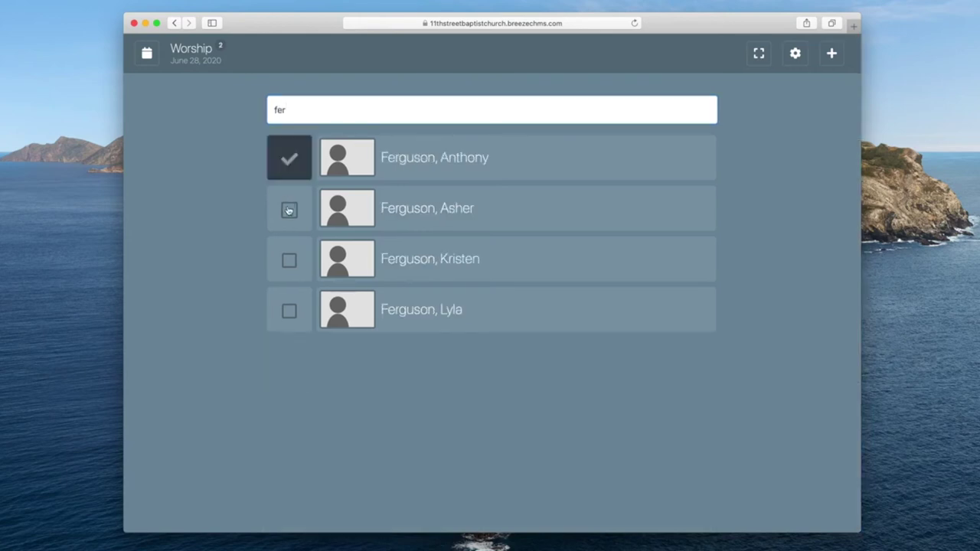
pyautogui.click(289, 209)
pyautogui.click(287, 258)
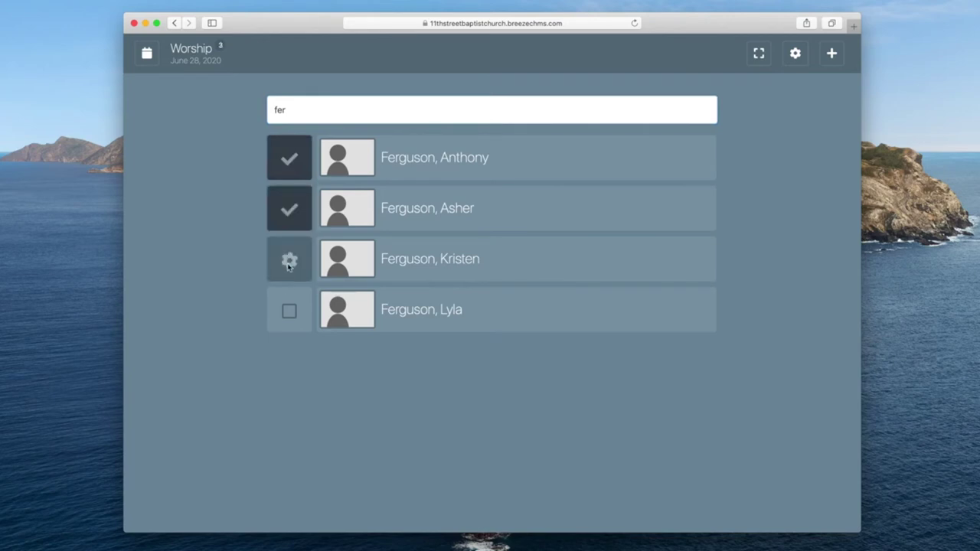
pyautogui.click(288, 312)
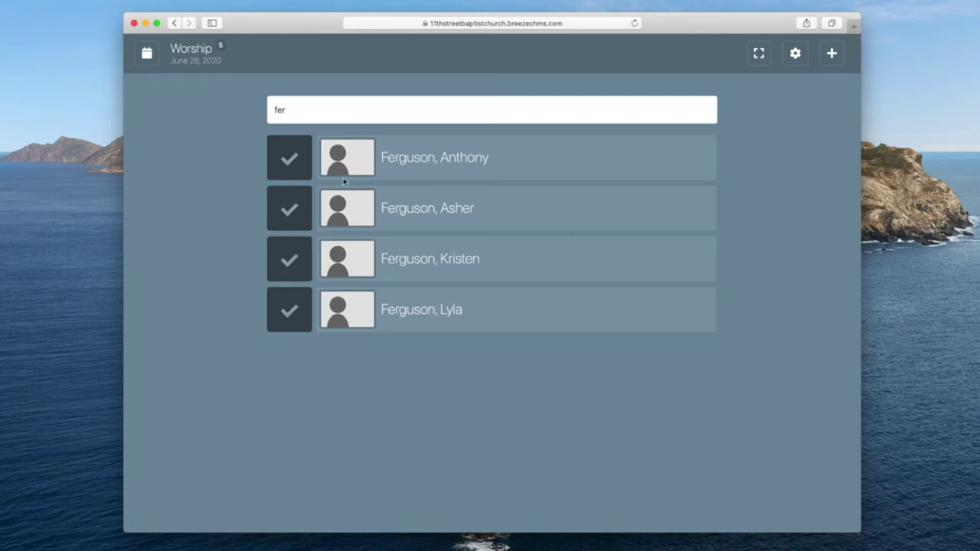
pyautogui.click(350, 109)
pyautogui.press('BackSpace')
pyautogui.press('BackSpace')
pyautogui.press('BackSpace')
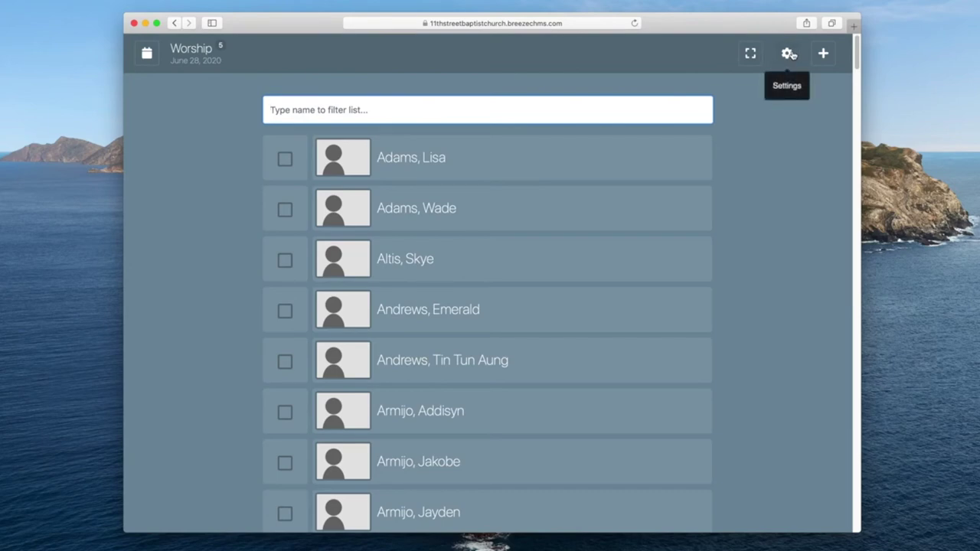
# Step: Open the check-in settings panel for the Worship list
pyautogui.click(789, 53)
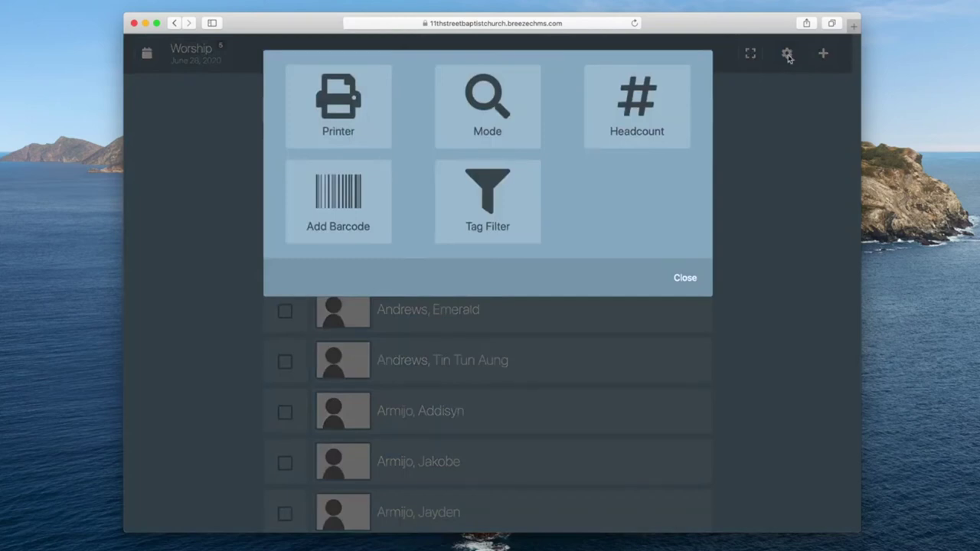
# Step: Add five anonymous attendees to raise the Worship headcount from 5 to 10, and save
pyautogui.click(649, 120)
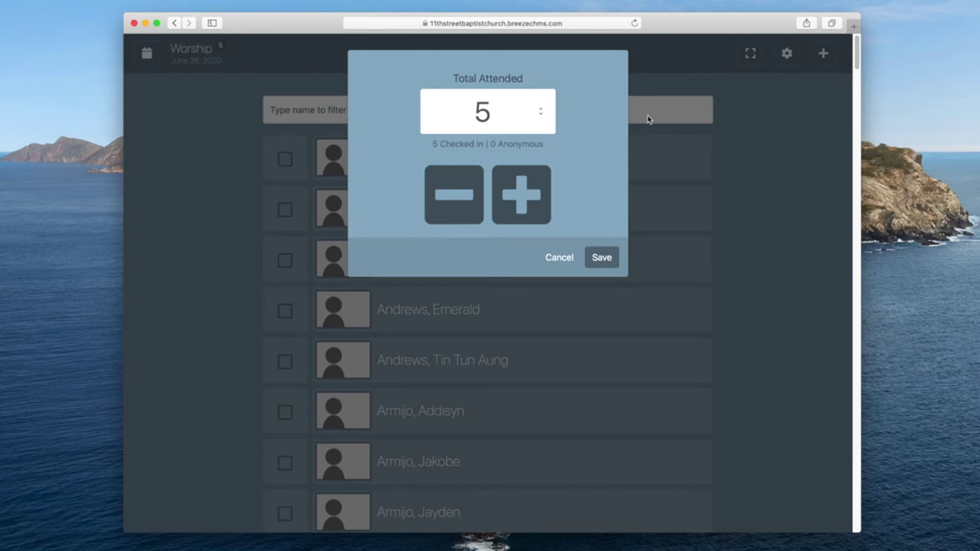
pyautogui.click(524, 214)
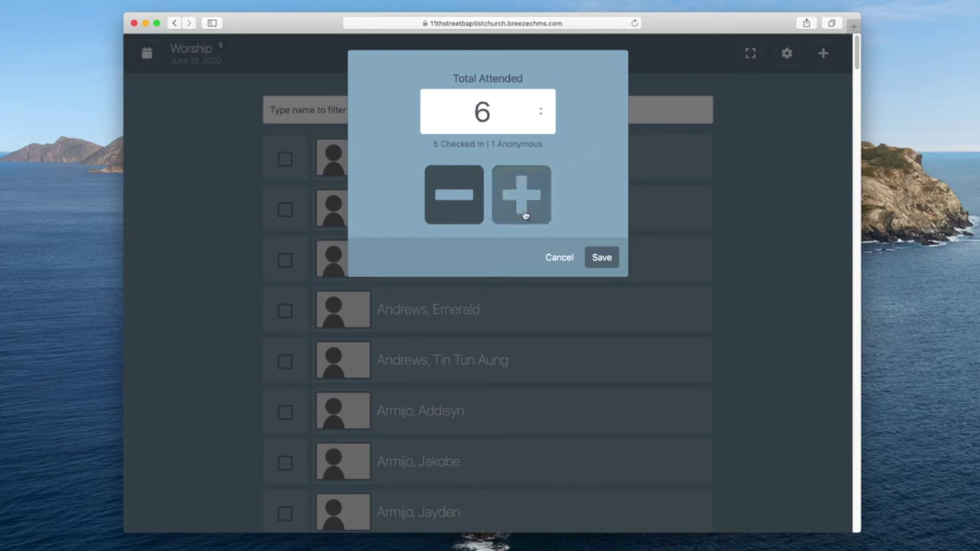
pyautogui.click(525, 215)
pyautogui.click(525, 215)
pyautogui.click(525, 215)
pyautogui.click(525, 215)
pyautogui.click(602, 257)
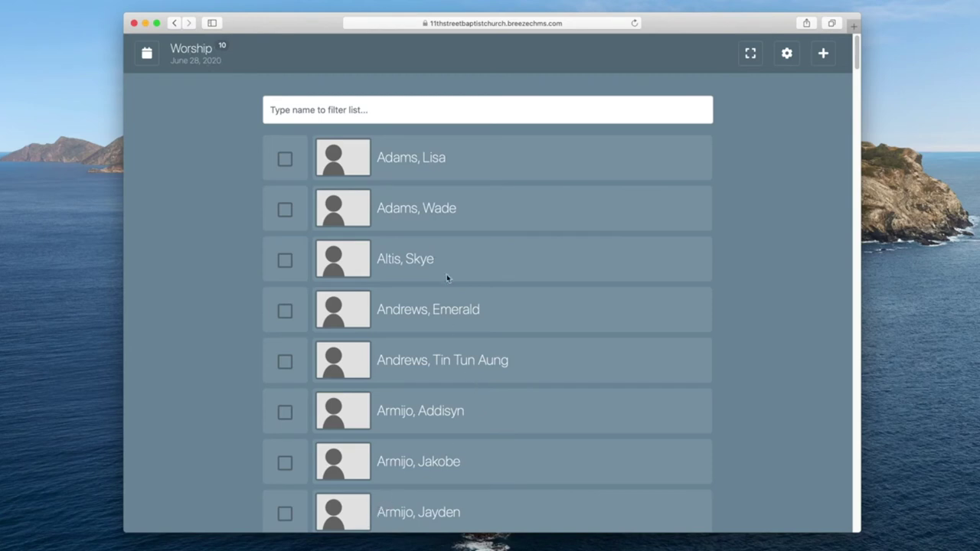
# Step: Check in the first two people on the Worship list, bringing the count to 12
pyautogui.click(283, 210)
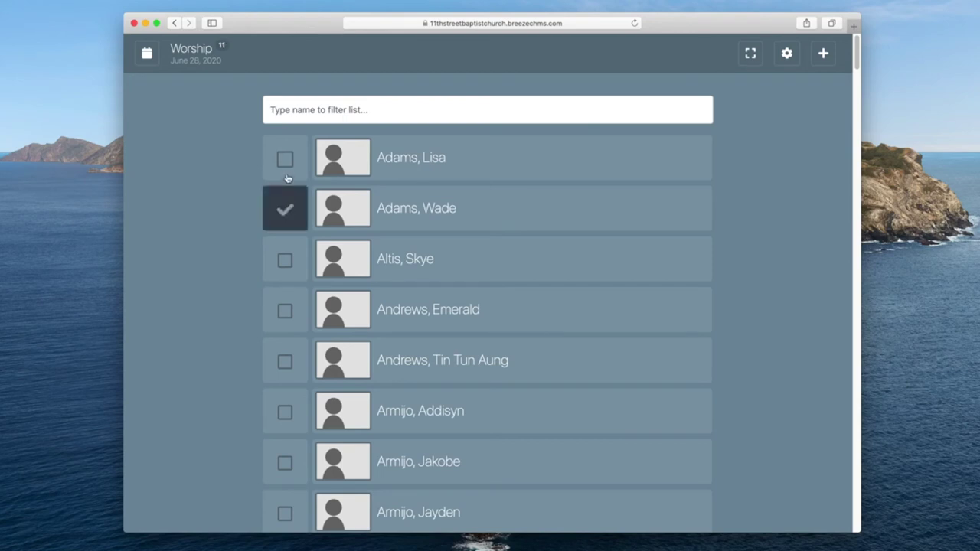
pyautogui.click(287, 169)
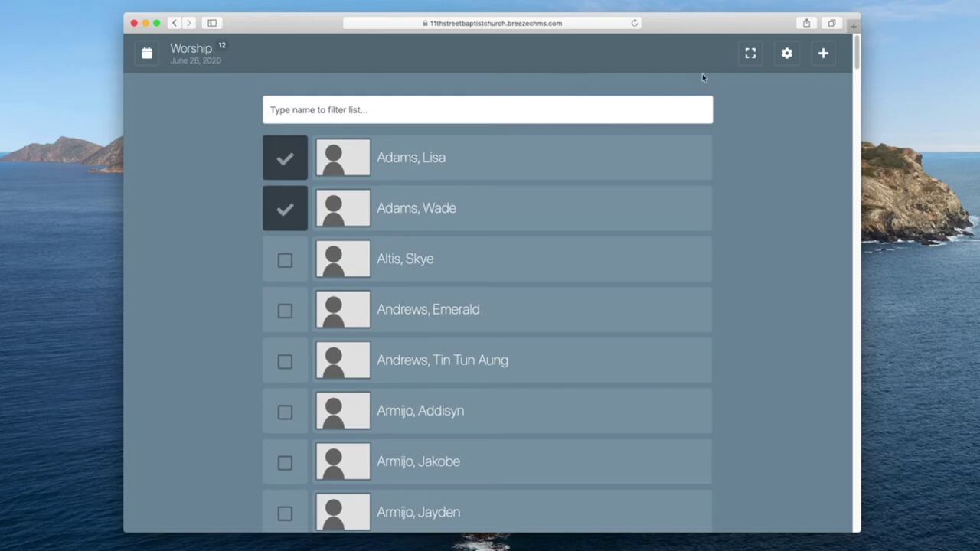
pyautogui.click(786, 58)
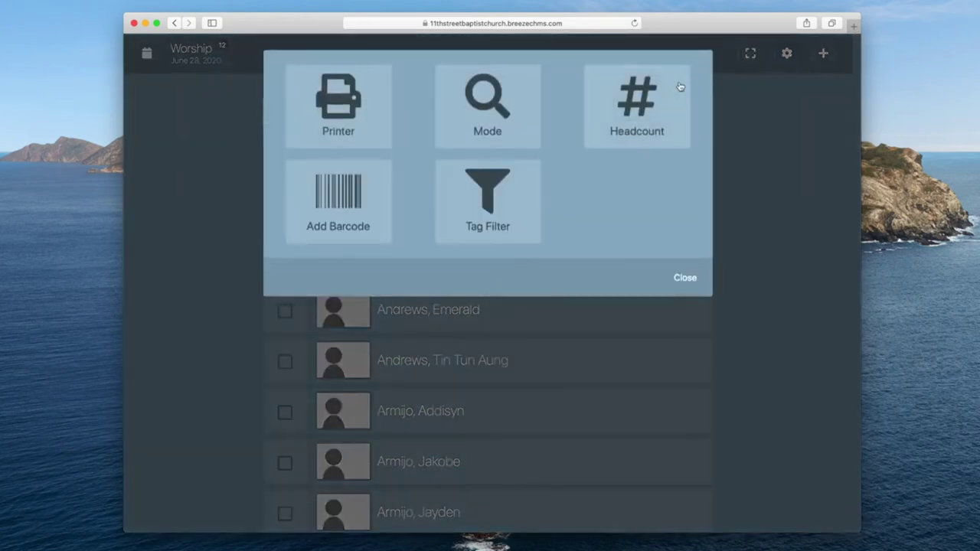
# Step: Lower the Worship headcount from 12 back to 10 and save it
pyautogui.click(643, 91)
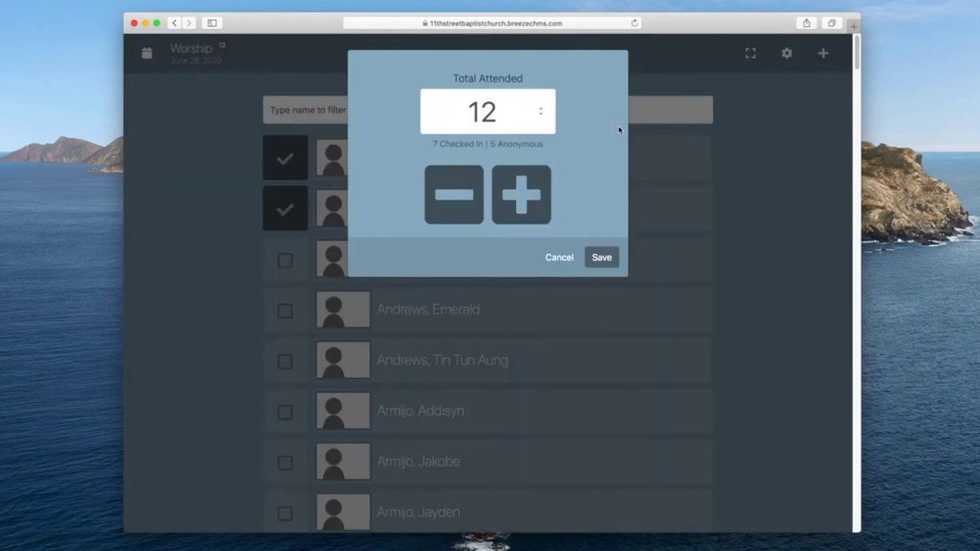
pyautogui.click(435, 194)
pyautogui.click(436, 194)
pyautogui.click(600, 258)
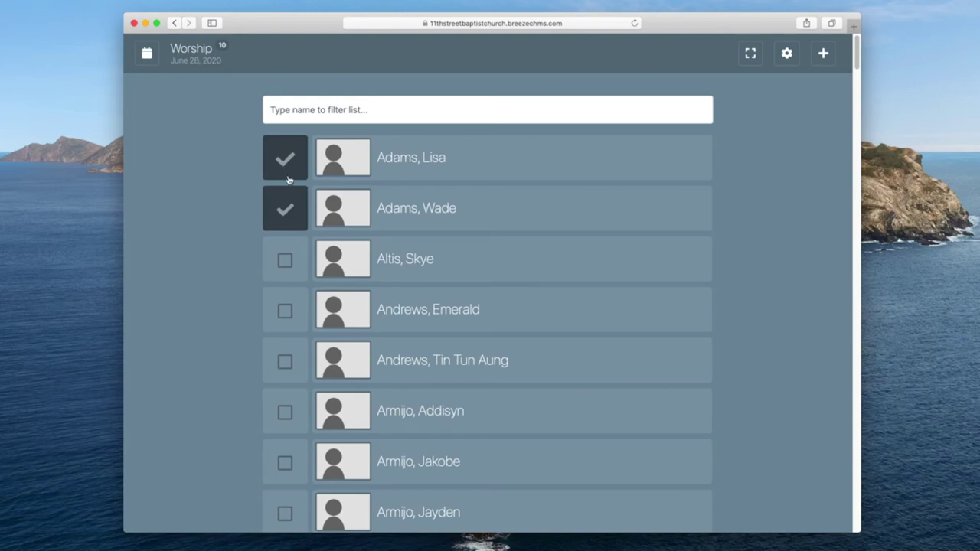
# Step: Check out the first two people on the Worship list
pyautogui.click(283, 157)
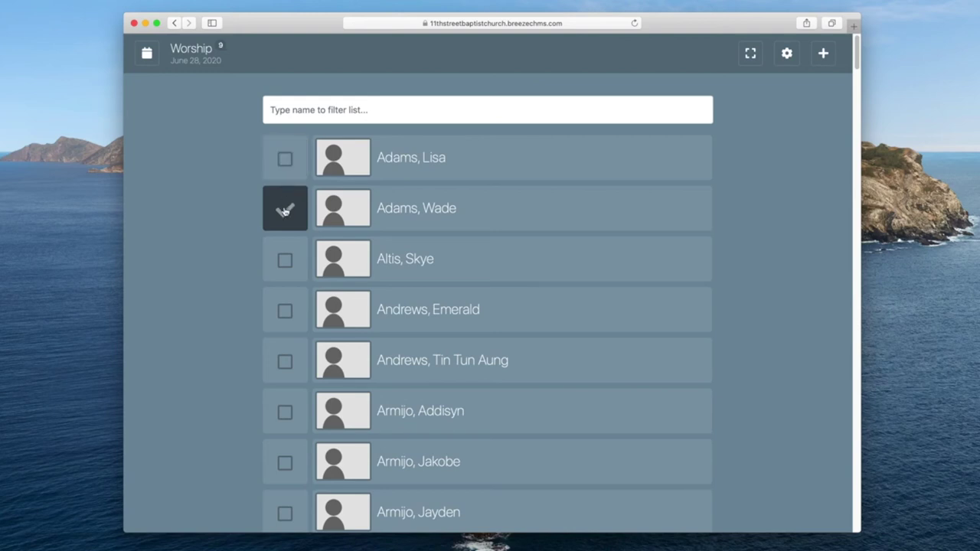
pyautogui.click(284, 208)
pyautogui.scroll(-10, 284, 209)
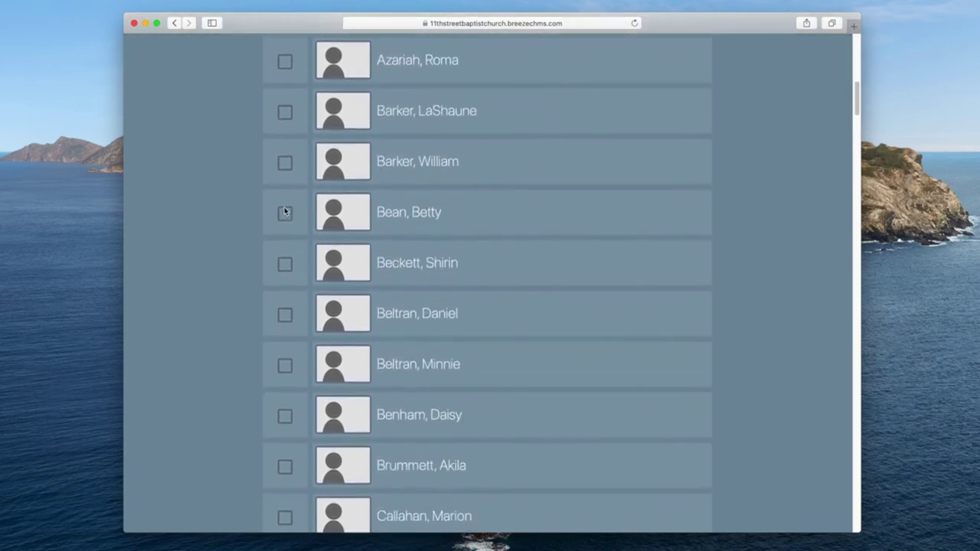
pyautogui.scroll(-15, 284, 211)
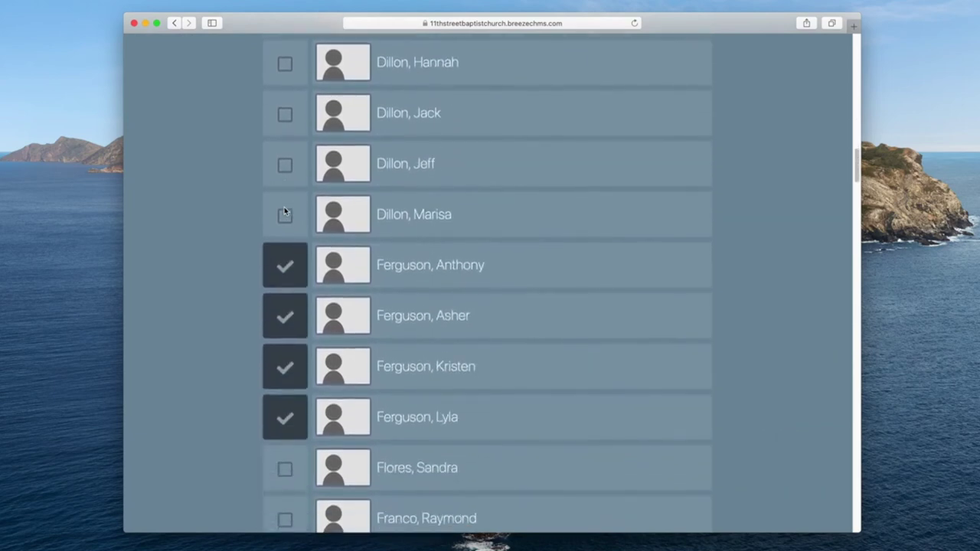
# Step: Check out the four Ferguson family members, leaving only the anonymous count of 3
pyautogui.click(284, 253)
pyautogui.scroll(-2, 284, 264)
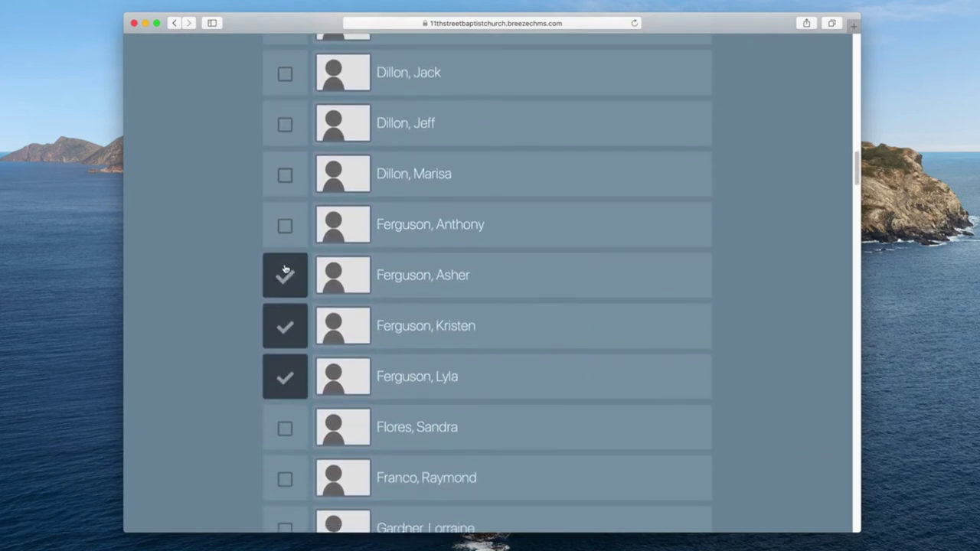
pyautogui.click(284, 270)
pyautogui.click(285, 325)
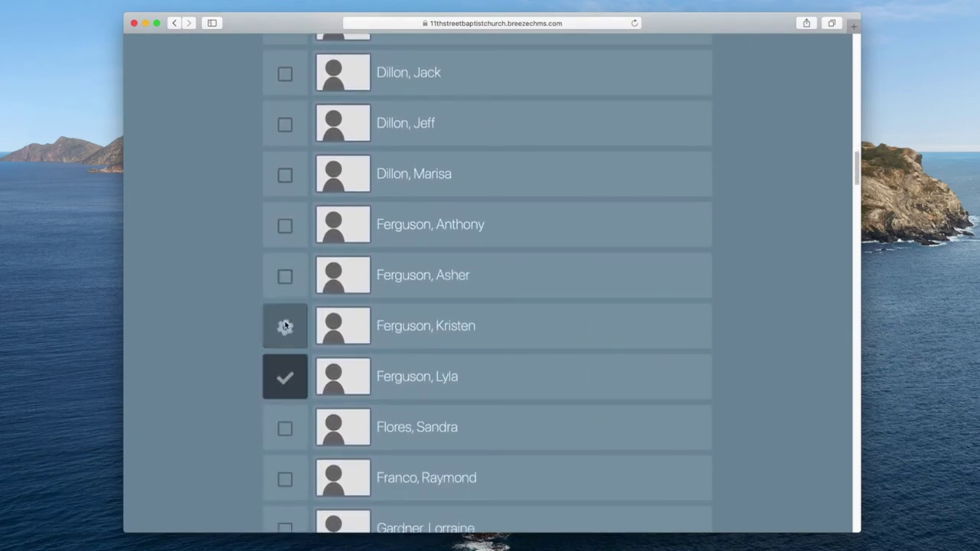
pyautogui.click(284, 375)
pyautogui.scroll(-6, 282, 374)
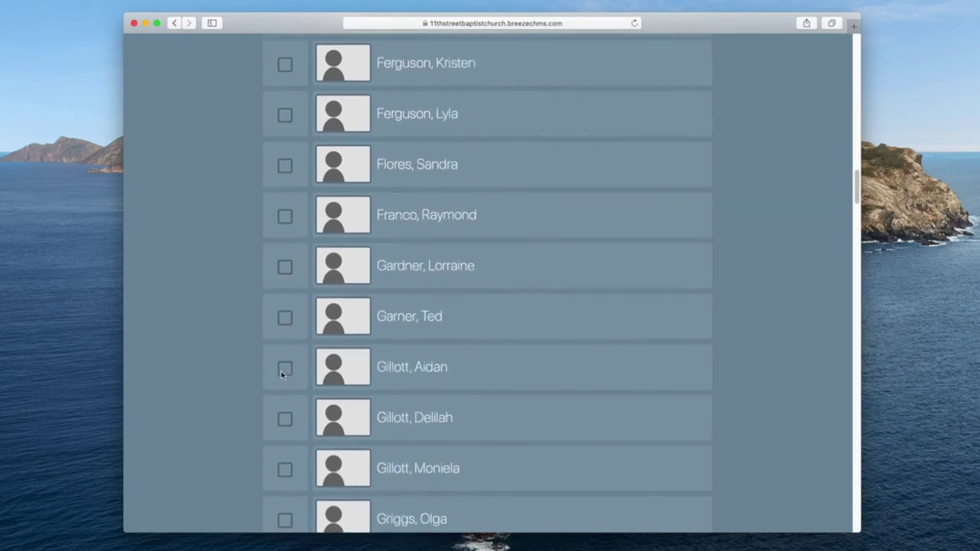
pyautogui.scroll(-20, 281, 373)
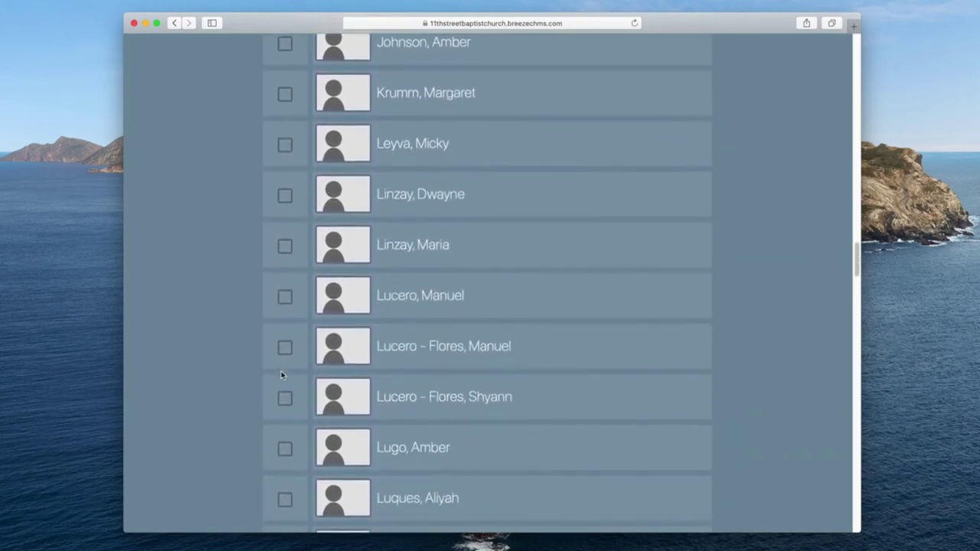
pyautogui.scroll(-15, 282, 376)
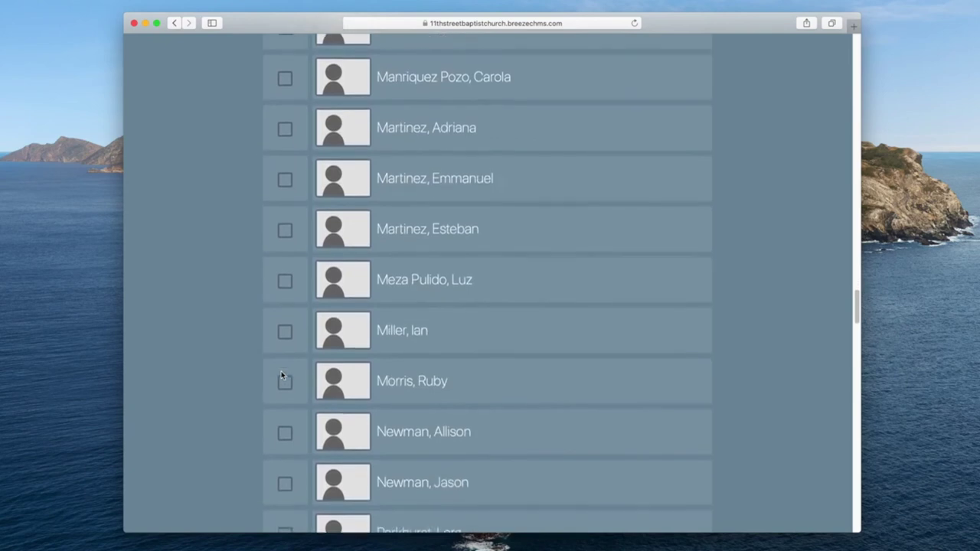
pyautogui.scroll(-12, 282, 375)
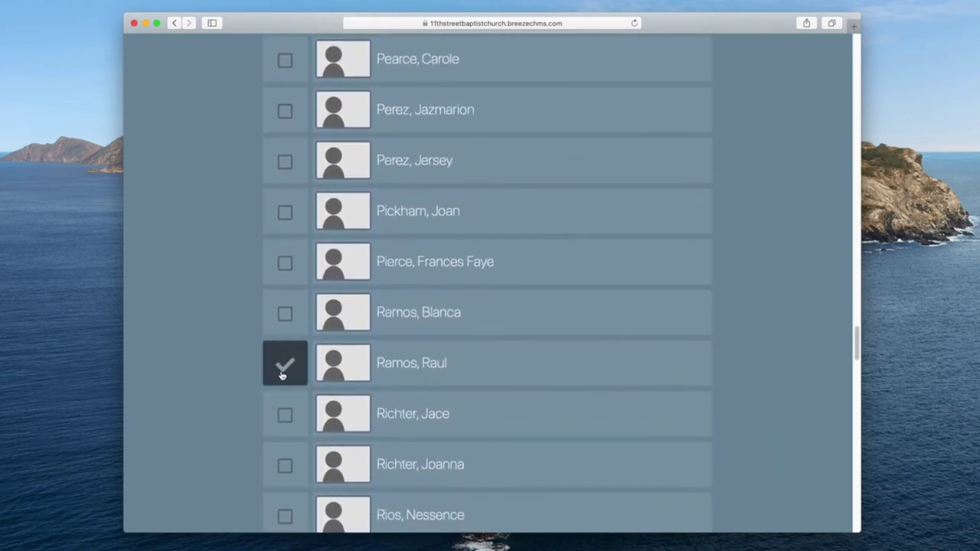
pyautogui.scroll(20, 282, 375)
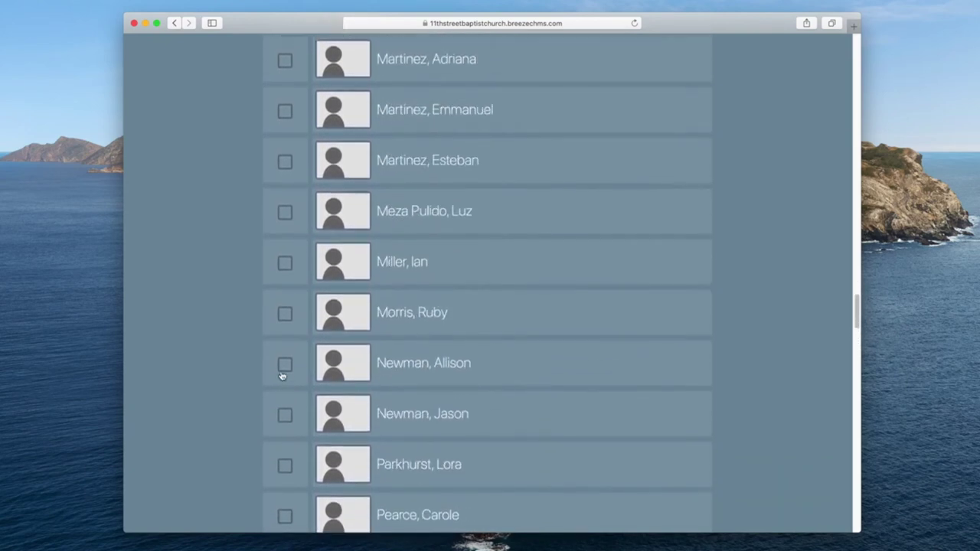
pyautogui.scroll(20, 282, 375)
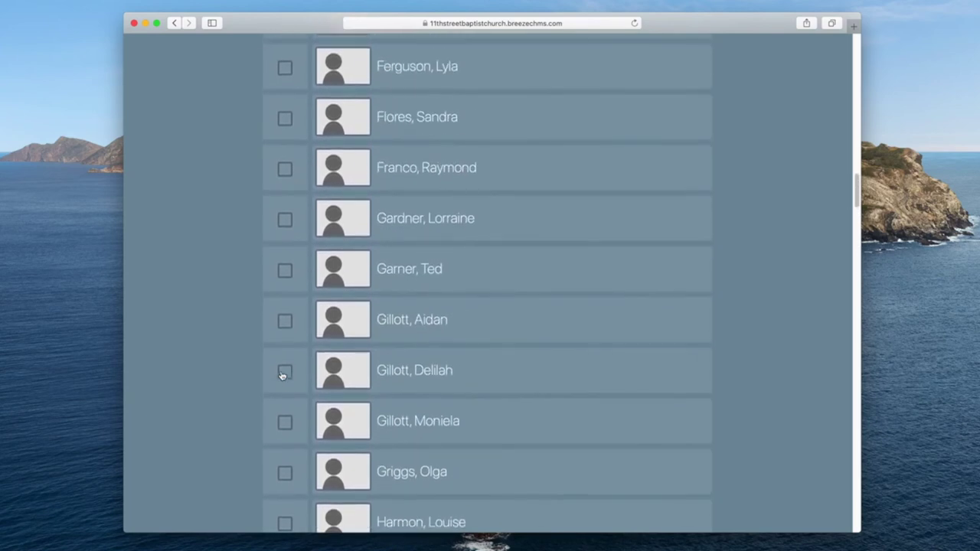
pyautogui.scroll(20, 282, 375)
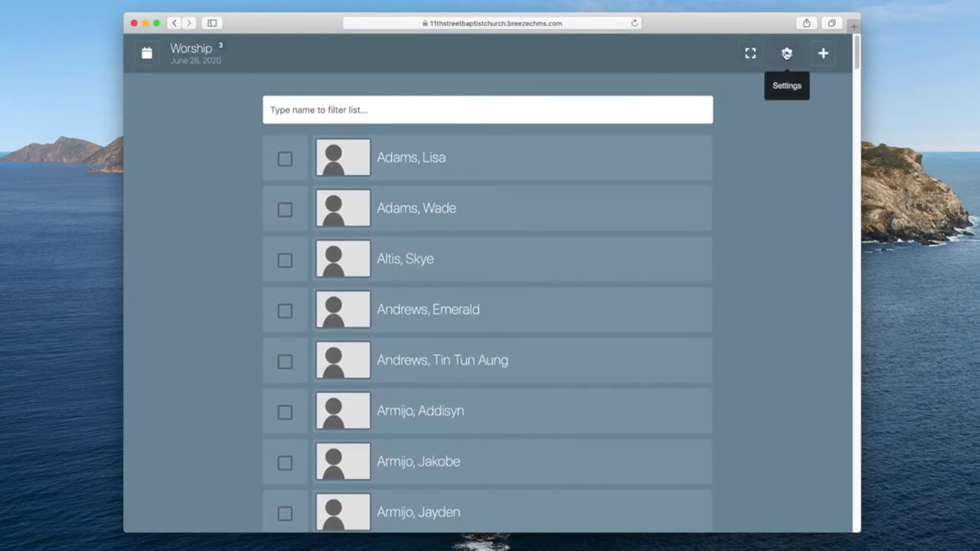
# Step: Reduce the Worship headcount from 3 to 0 and save it
pyautogui.click(786, 52)
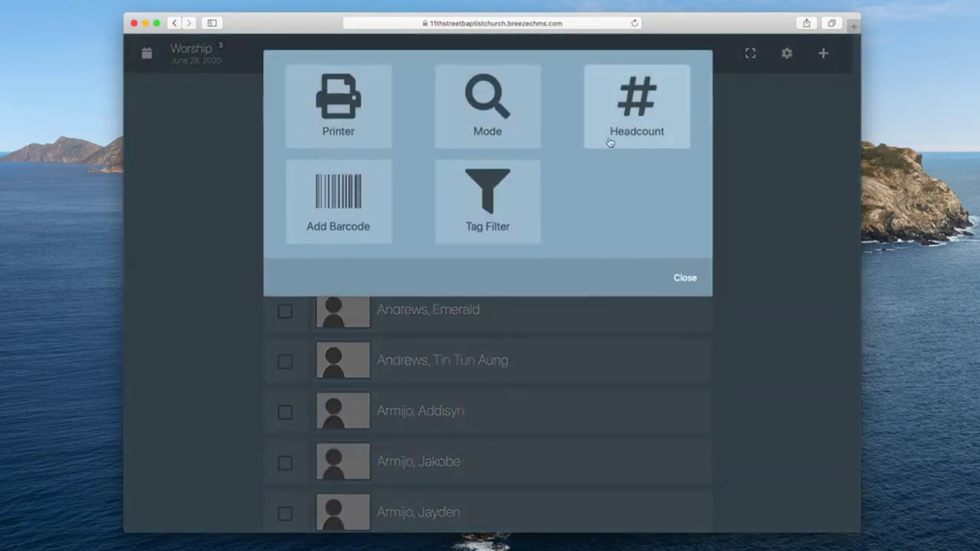
pyautogui.click(643, 106)
pyautogui.click(475, 198)
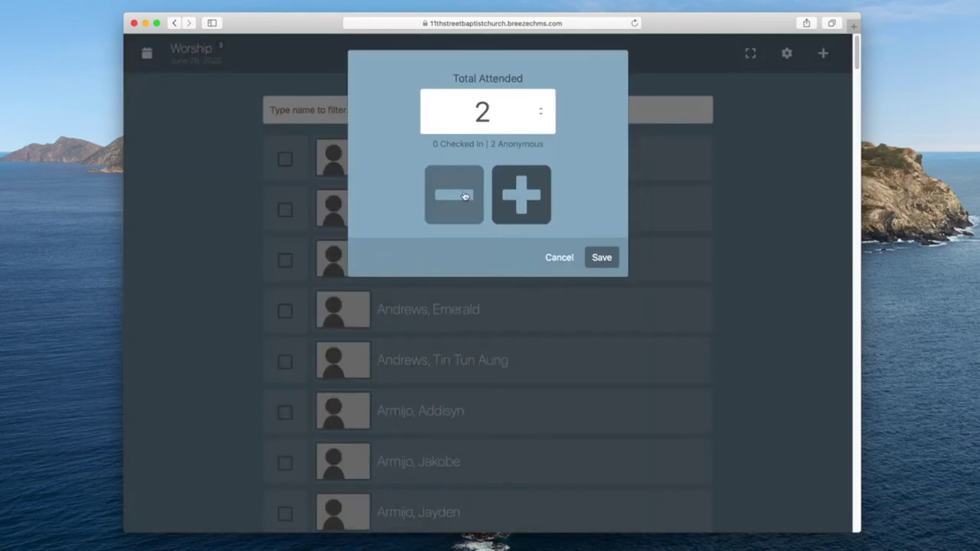
pyautogui.click(477, 194)
pyautogui.click(477, 193)
pyautogui.click(603, 258)
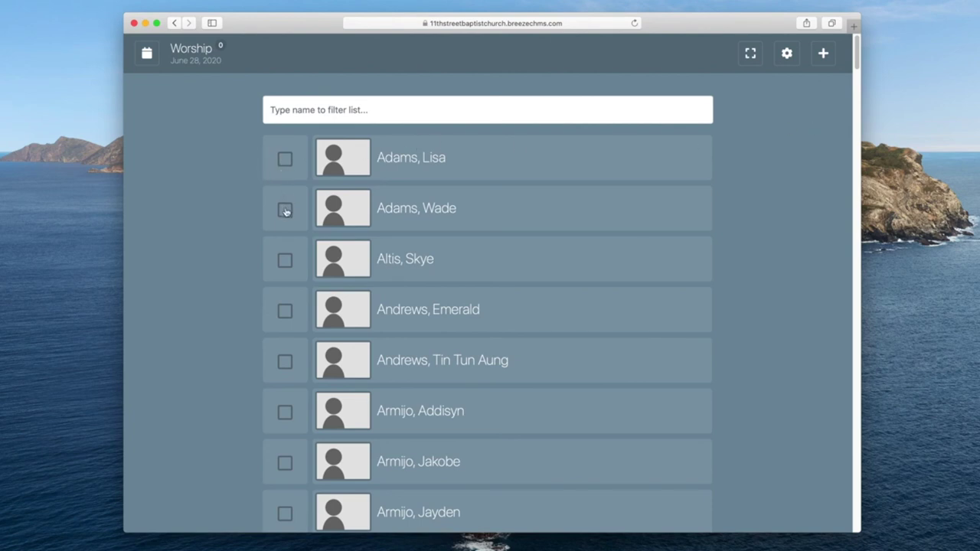
pyautogui.click(286, 159)
pyautogui.click(299, 212)
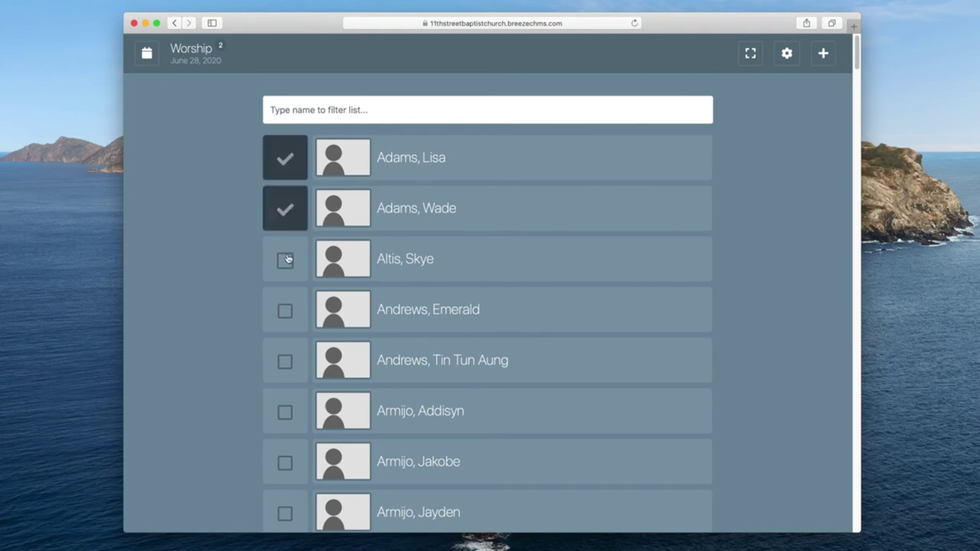
pyautogui.click(284, 362)
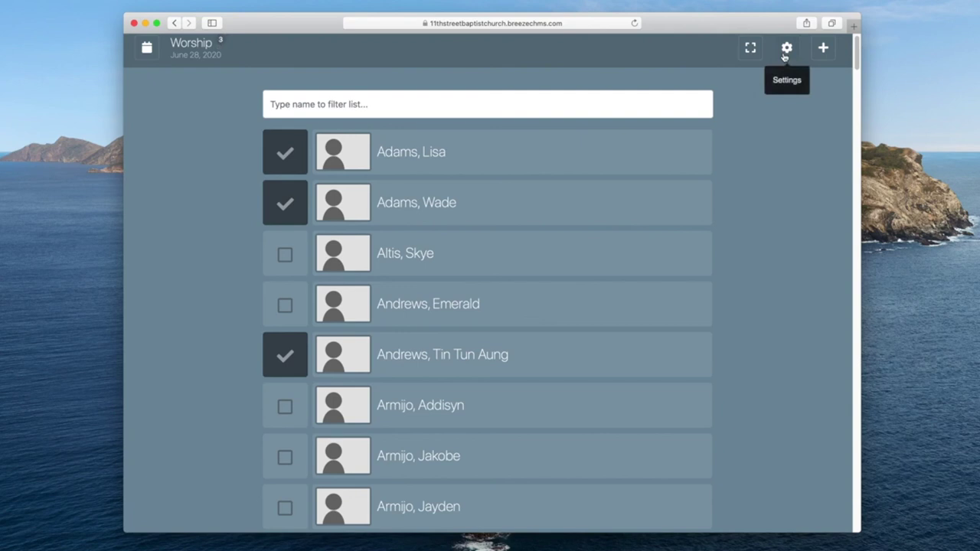
pyautogui.click(280, 150)
pyautogui.click(290, 204)
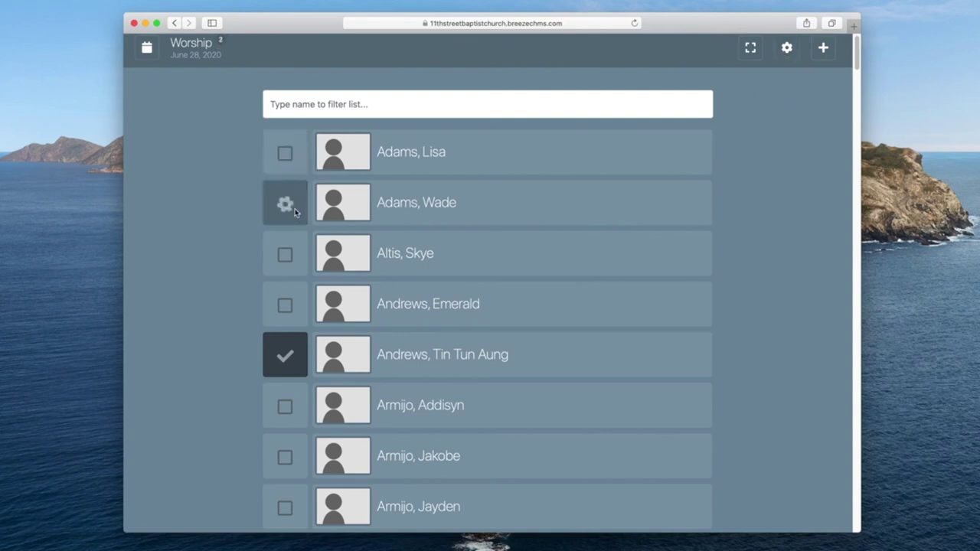
pyautogui.click(289, 347)
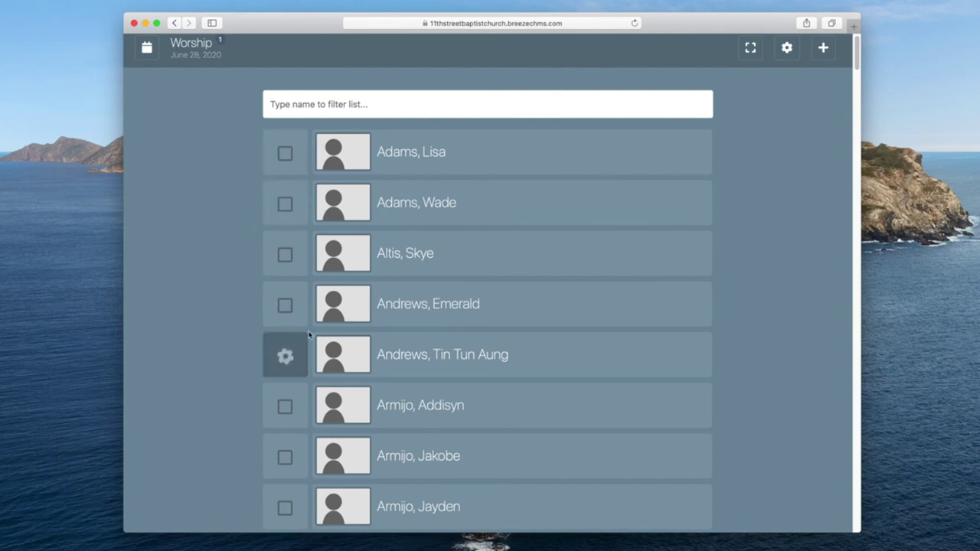